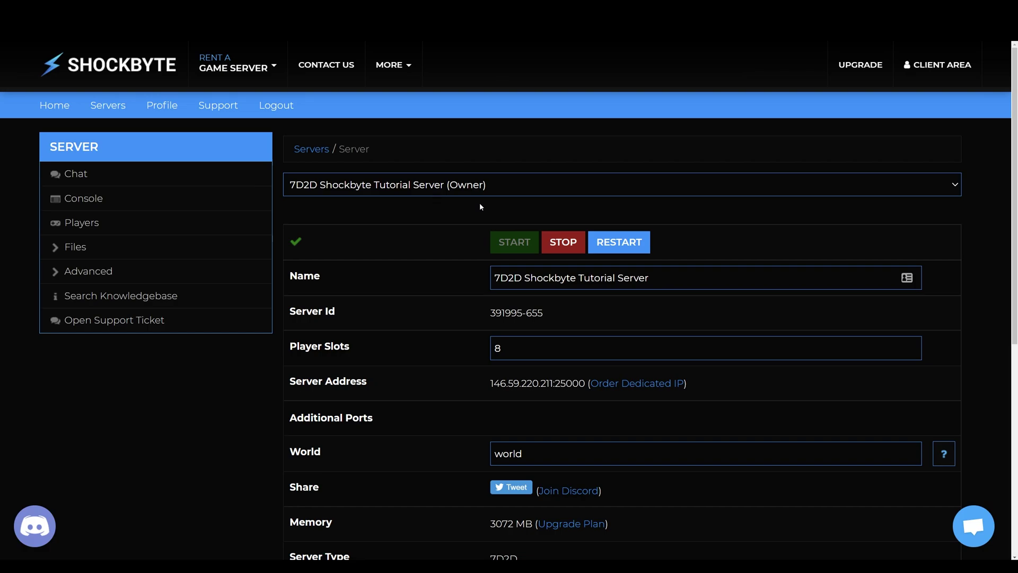
- Stop the server and open the Config Files list under Files
{"action": "left_click", "coordinate": [571, 243]}
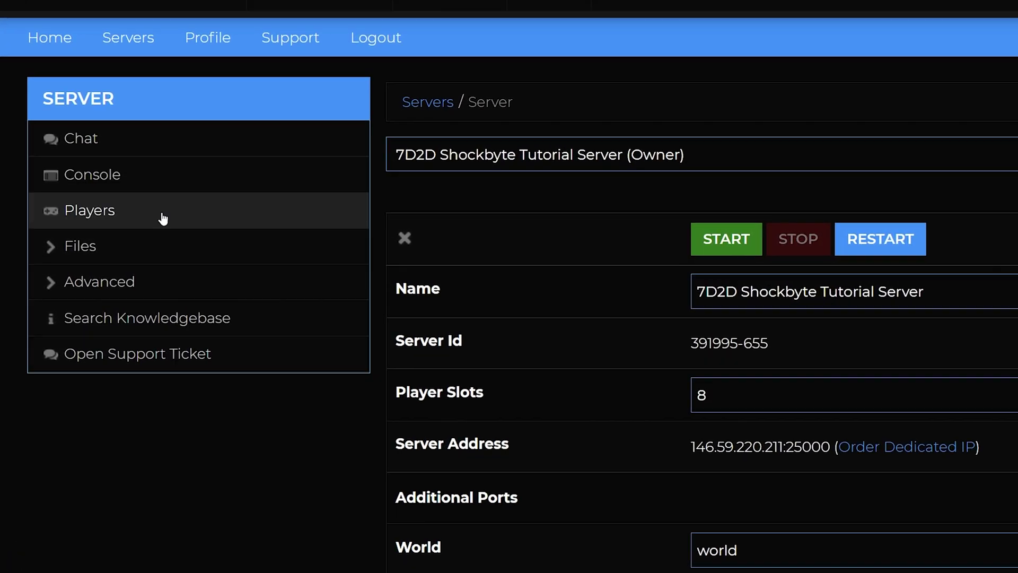
{"action": "left_click", "coordinate": [62, 250]}
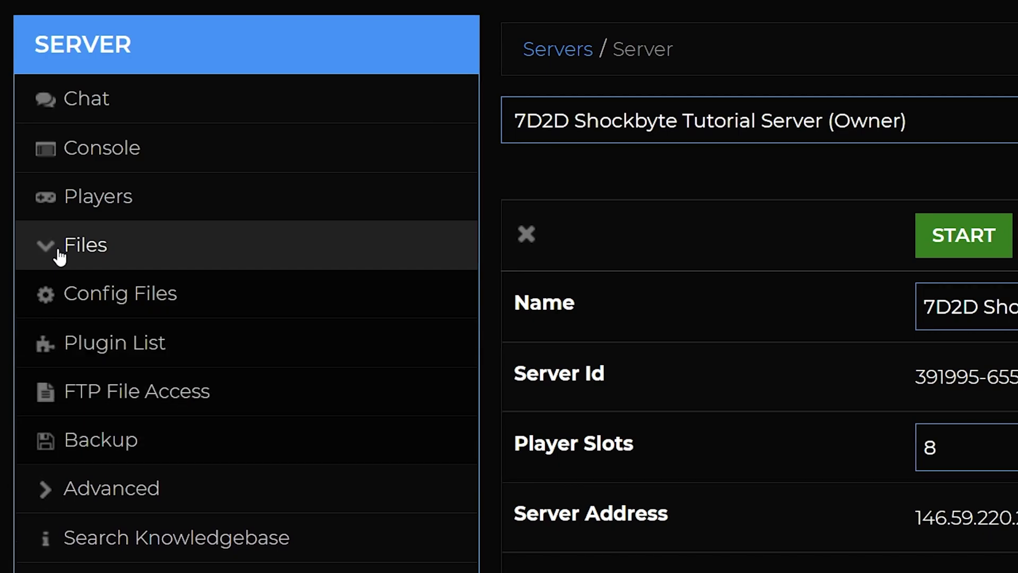
{"action": "left_click", "coordinate": [87, 296]}
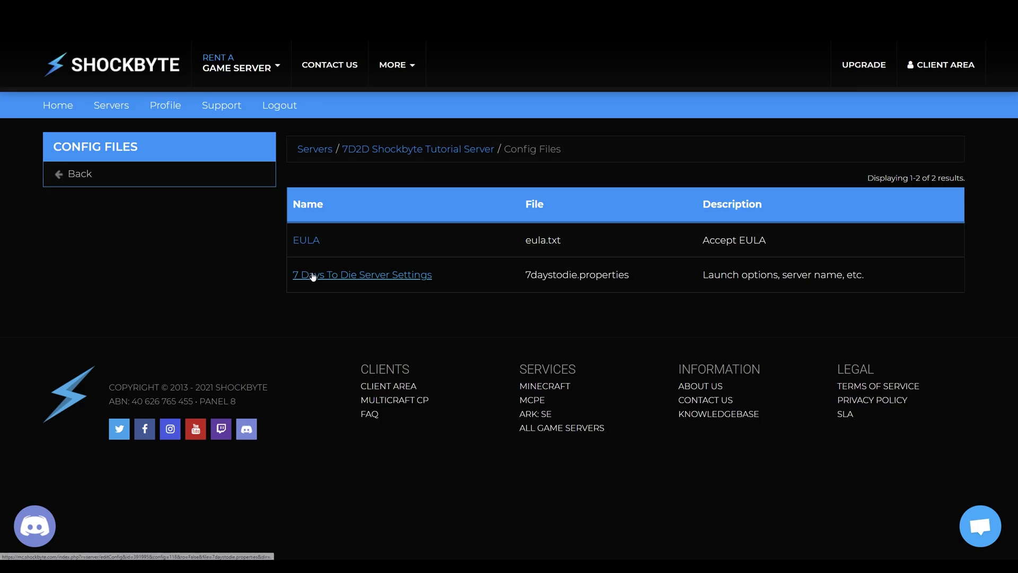
- Enter a server password in the ServerPassword value of 7 Days To Die Server Settings and save
{"action": "left_click", "coordinate": [313, 275]}
{"action": "key", "text": "F11"}
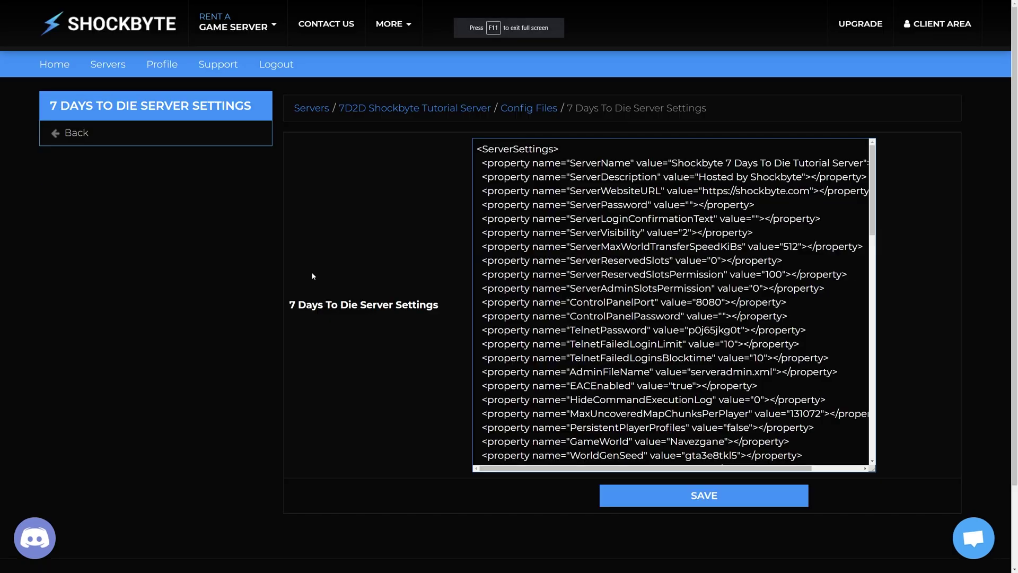
{"action": "left_click_drag", "start_coordinate": [488, 204], "coordinate": [754, 204]}
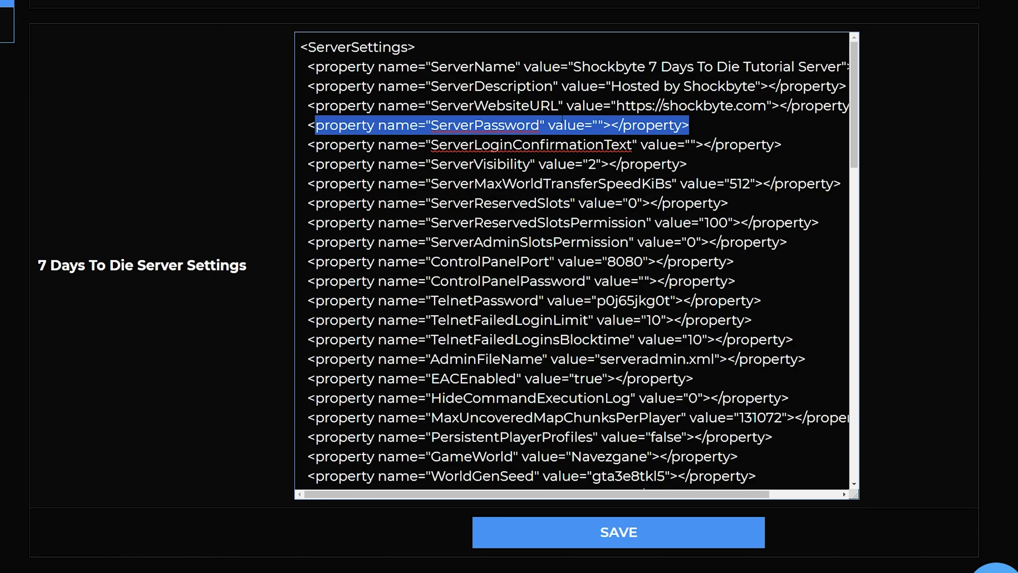
{"action": "left_click", "coordinate": [598, 125]}
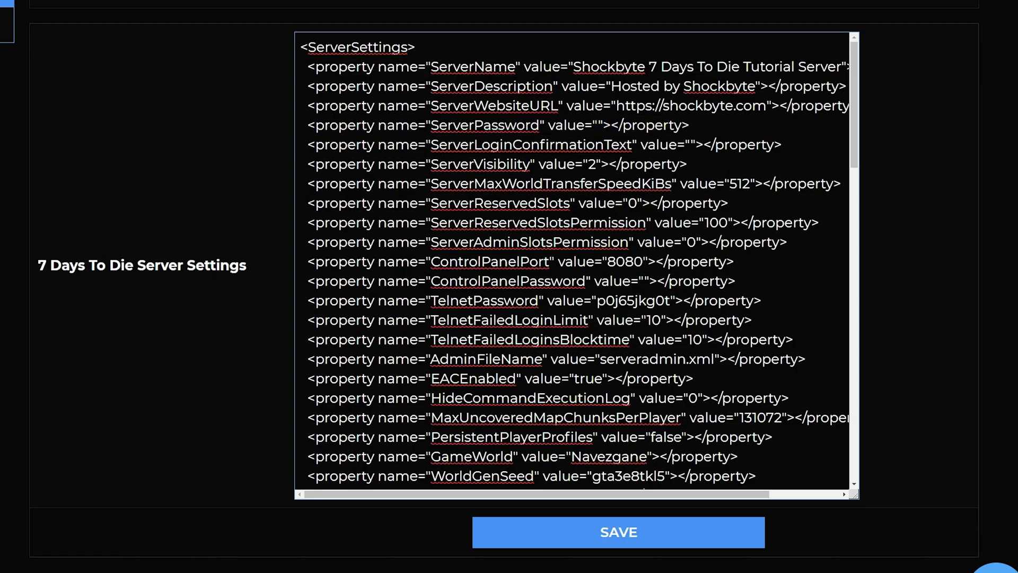
{"action": "type", "text": "shock"}
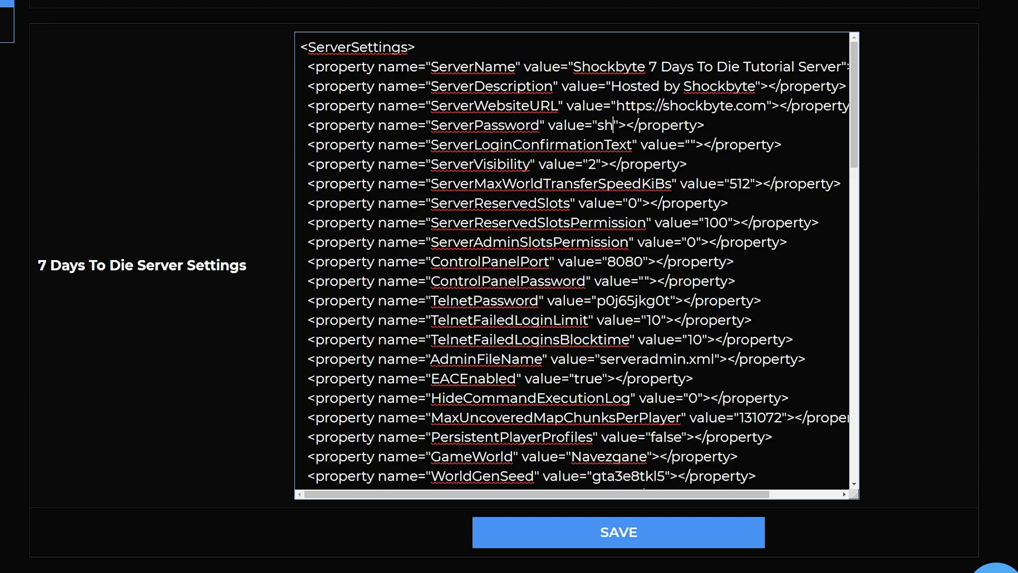
{"action": "type", "text": "byteisthebest"}
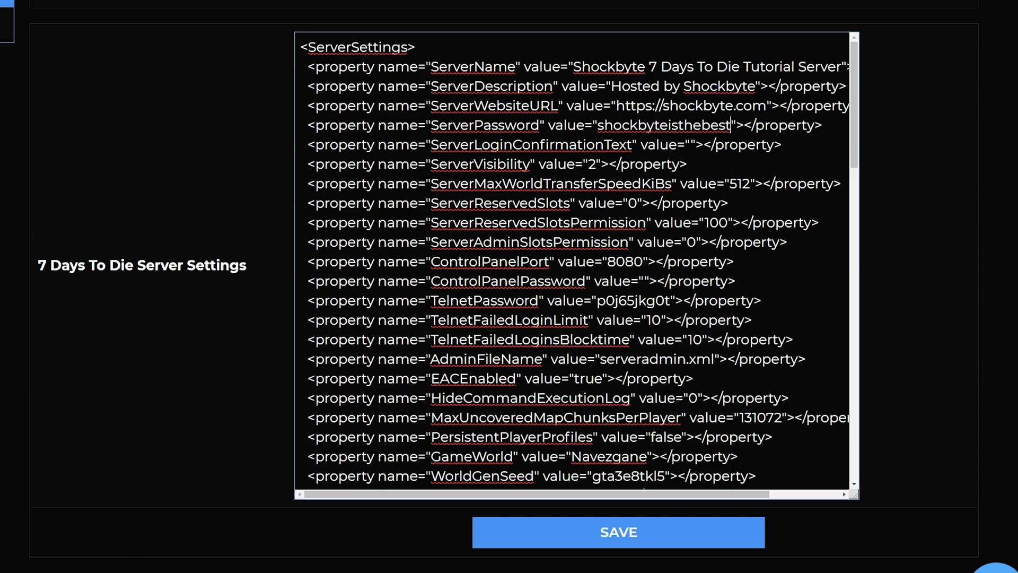
{"action": "left_click", "coordinate": [677, 546]}
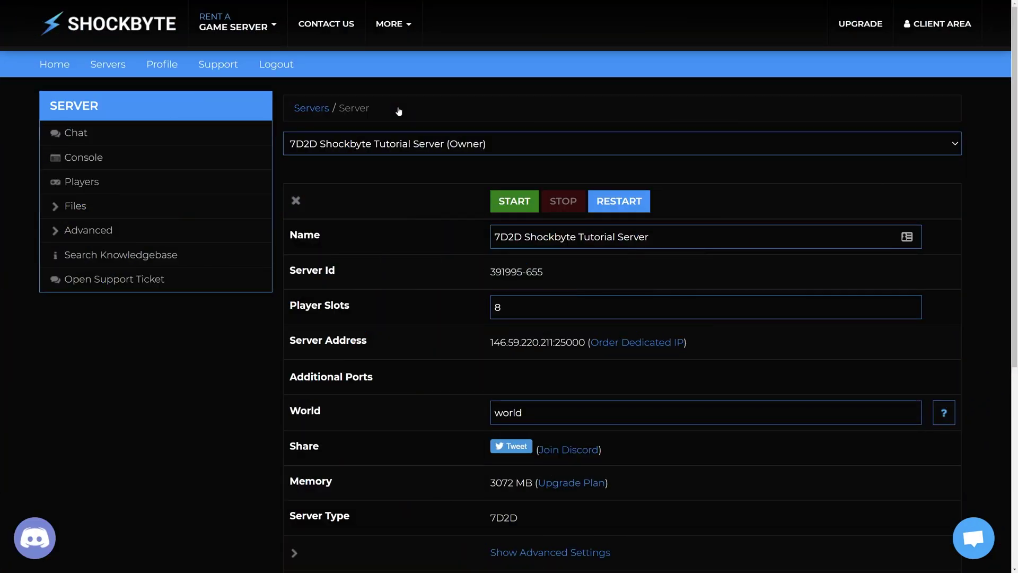
- Restart the 7D2D server from its overview page
{"action": "left_click", "coordinate": [625, 206]}
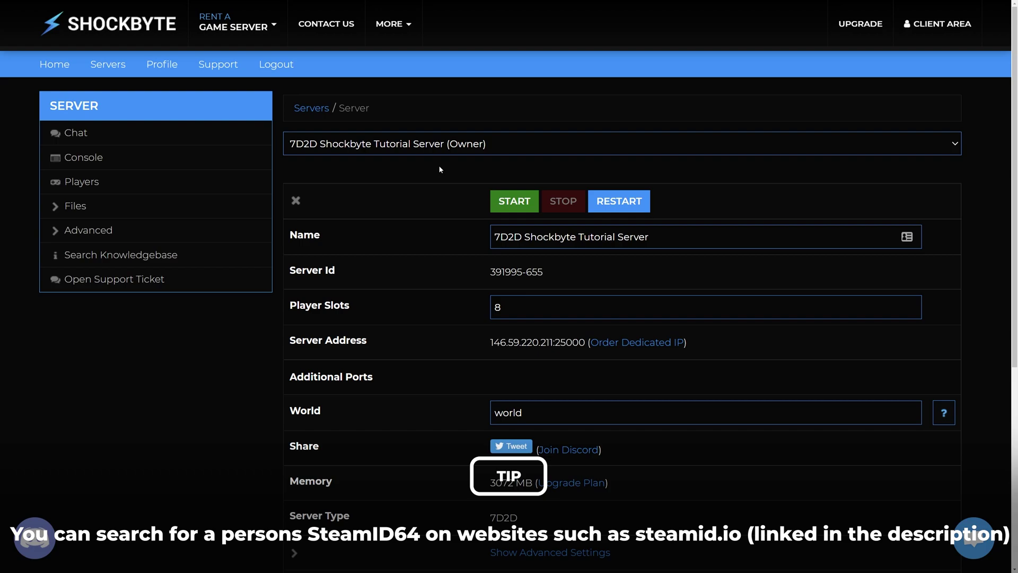
- Log in to FTP File Access and open serveradmin.xml from the Saves folder for editing
{"action": "left_click", "coordinate": [50, 206]}
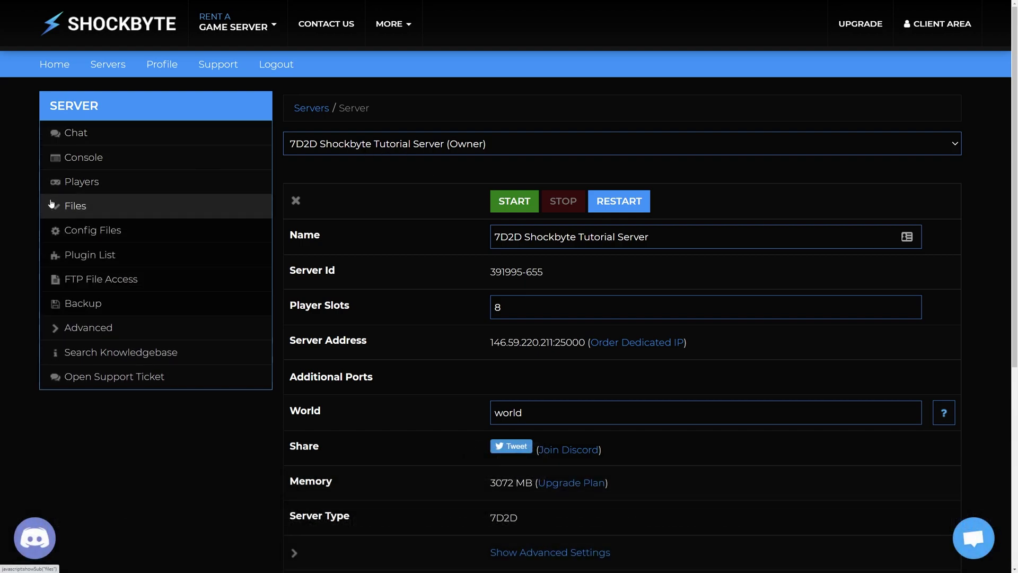
{"action": "left_click", "coordinate": [83, 280]}
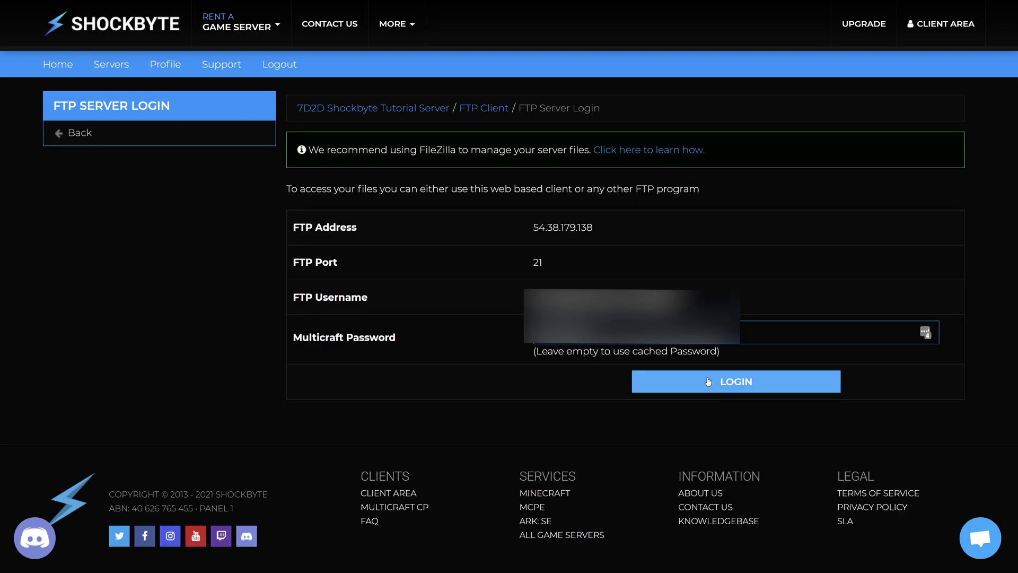
{"action": "left_click", "coordinate": [709, 381]}
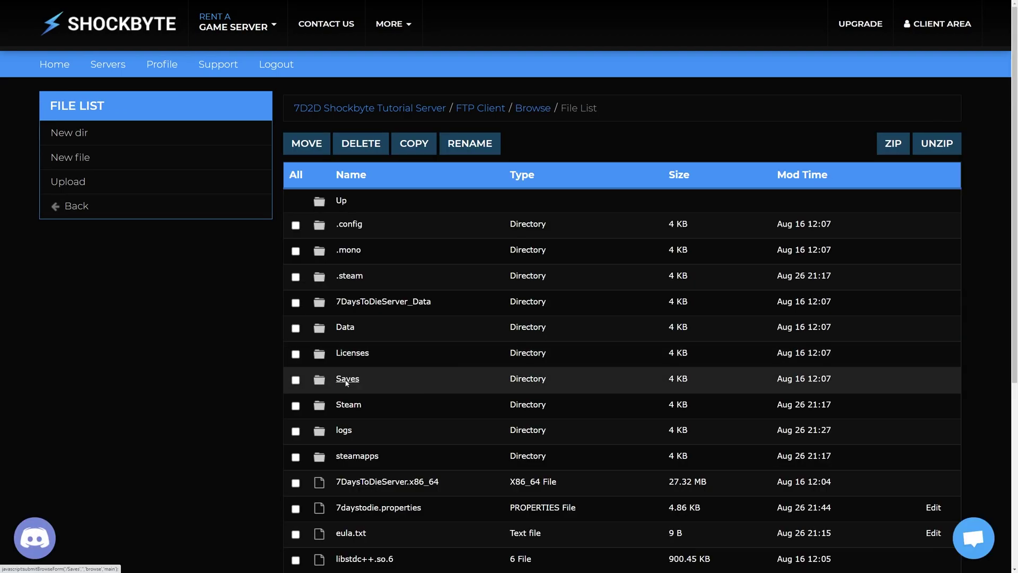
{"action": "left_click", "coordinate": [347, 380]}
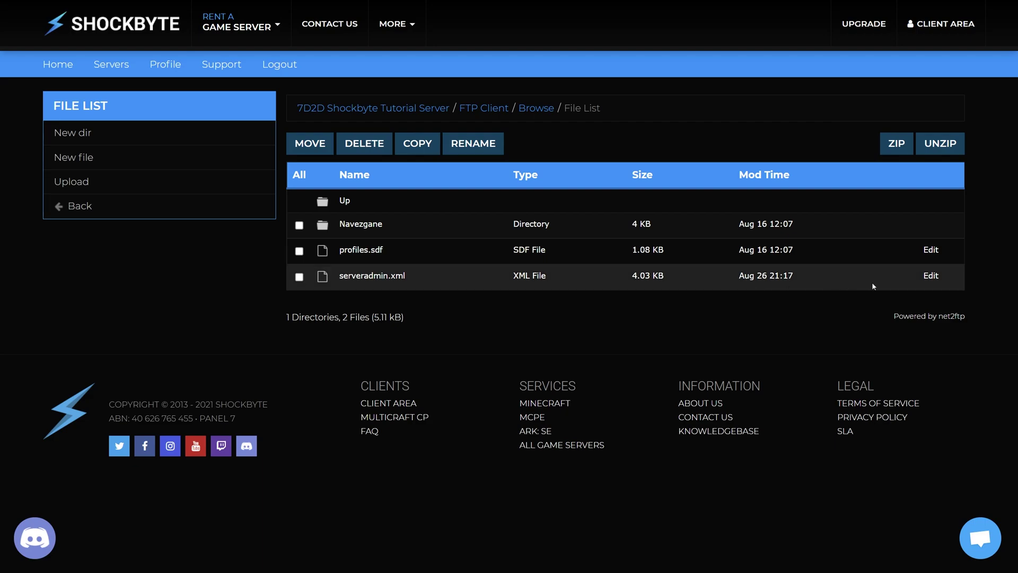
{"action": "left_click", "coordinate": [931, 276]}
{"action": "scroll", "coordinate": [925, 340], "scroll_direction": "down", "scroll_amount": 2}
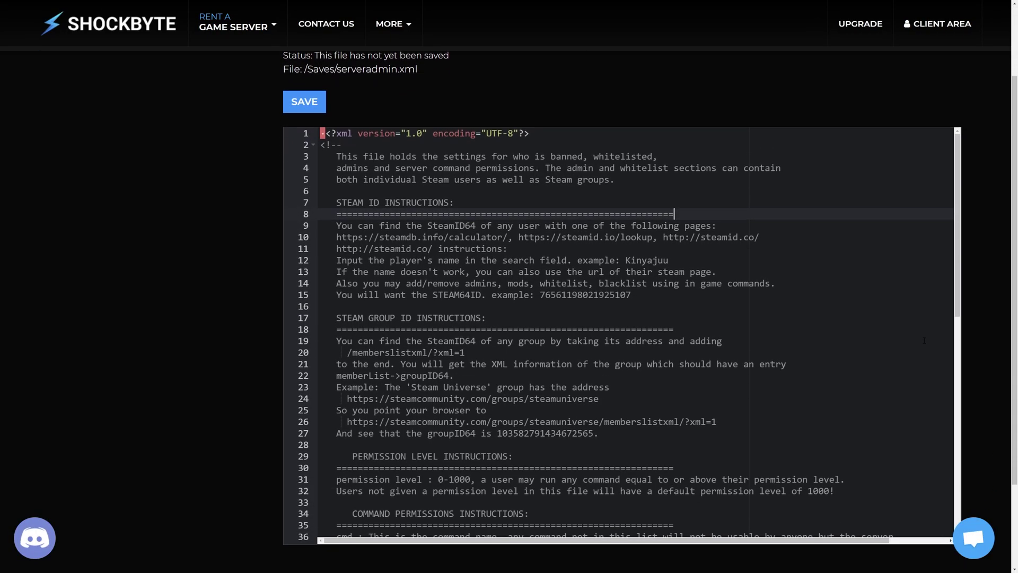
- Scroll to the whitelist section and select the commented user template on line 71
{"action": "scroll", "coordinate": [925, 341], "scroll_direction": "down", "scroll_amount": 1}
{"action": "scroll", "coordinate": [924, 341], "scroll_direction": "down", "scroll_amount": 6}
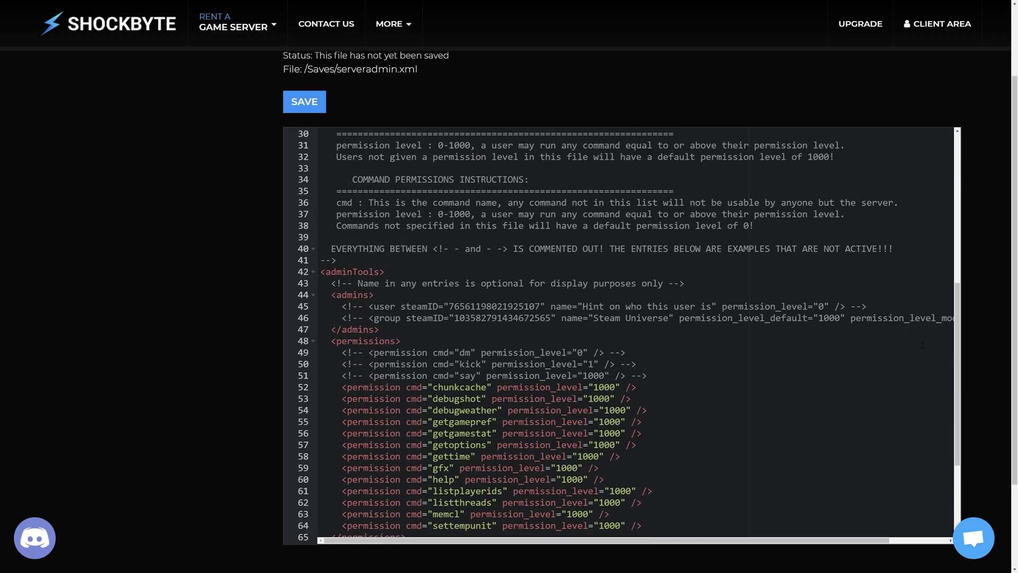
{"action": "scroll", "coordinate": [923, 345], "scroll_direction": "down", "scroll_amount": 3}
{"action": "left_click_drag", "start_coordinate": [371, 462], "coordinate": [498, 463]}
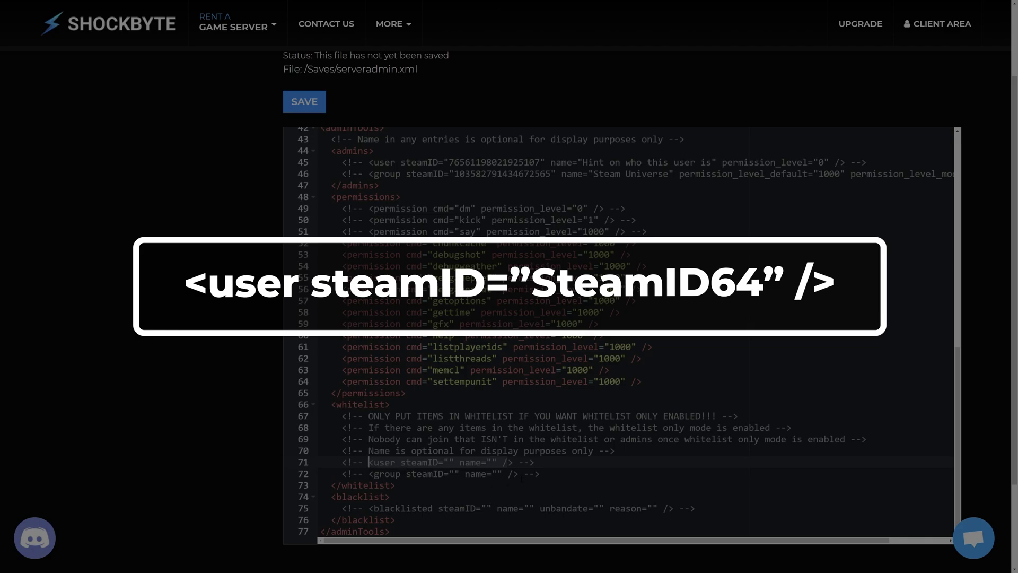
- Add line 73 with the pasted user template and the player's SteamID64 in steamID
{"action": "left_click", "coordinate": [552, 475]}
{"action": "key", "text": "Return"}
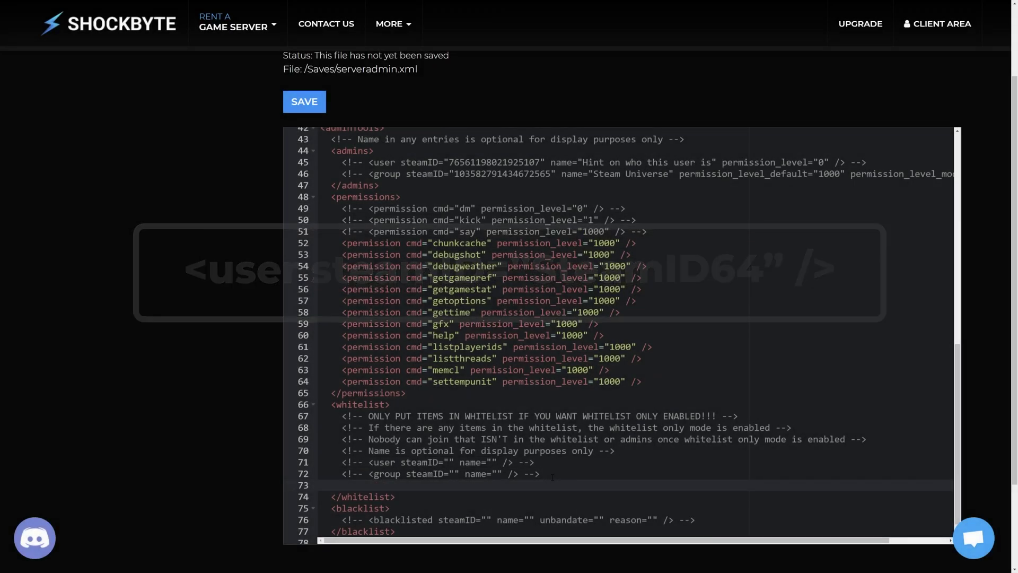
{"action": "type", "text": "<user steamID=\"\" name=\"\" /"}
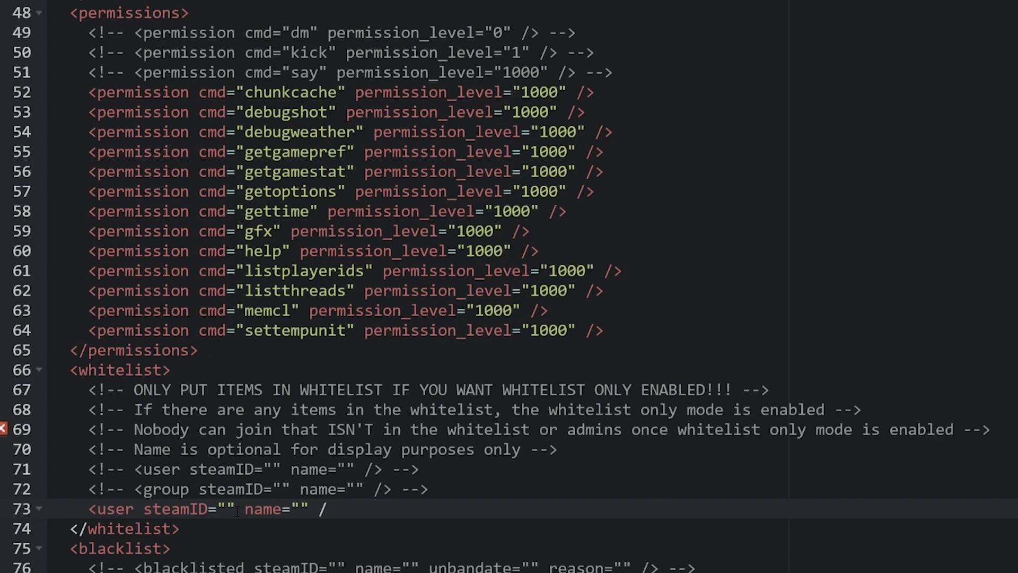
{"action": "left_click", "coordinate": [237, 510]}
{"action": "key", "text": "ctrl+v"}
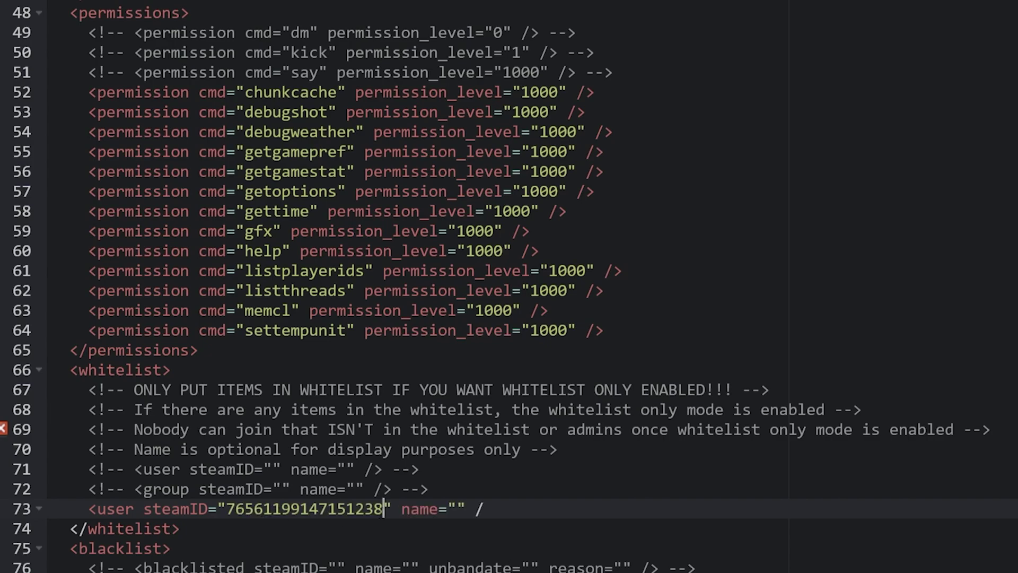
- Fill in the player's display name and close the user tag with '>'
{"action": "left_click", "coordinate": [458, 510]}
{"action": "type", "text": "Shockbyte"}
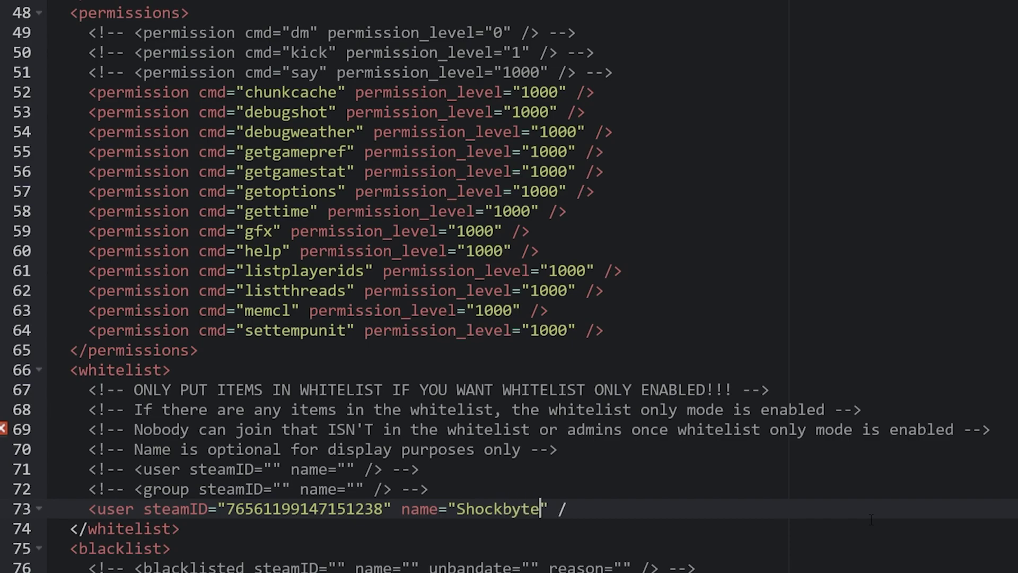
{"action": "type", "text": "Tutoria"}
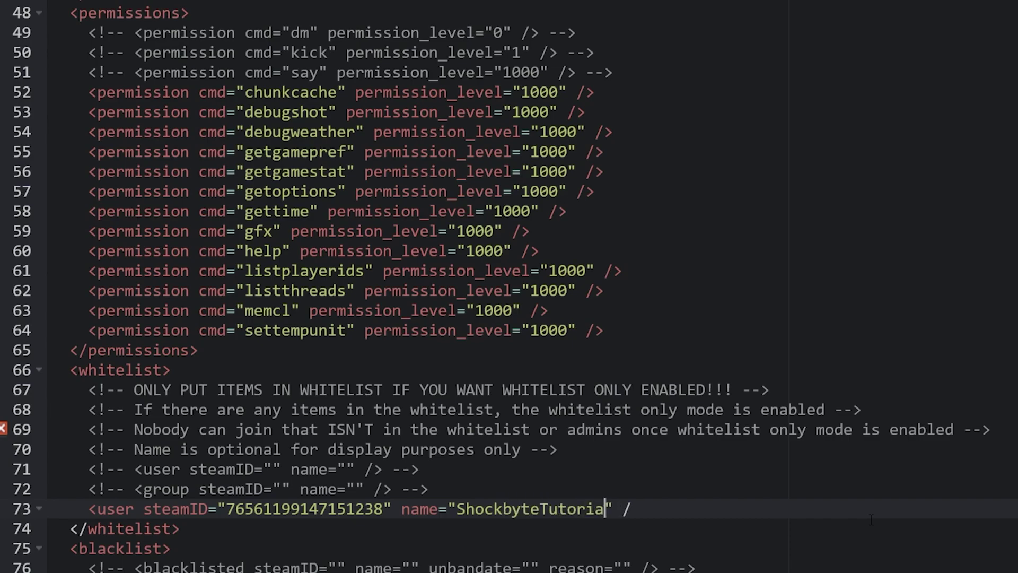
{"action": "type", "text": "l"}
{"action": "scroll", "coordinate": [868, 520], "scroll_direction": "down", "scroll_amount": 2}
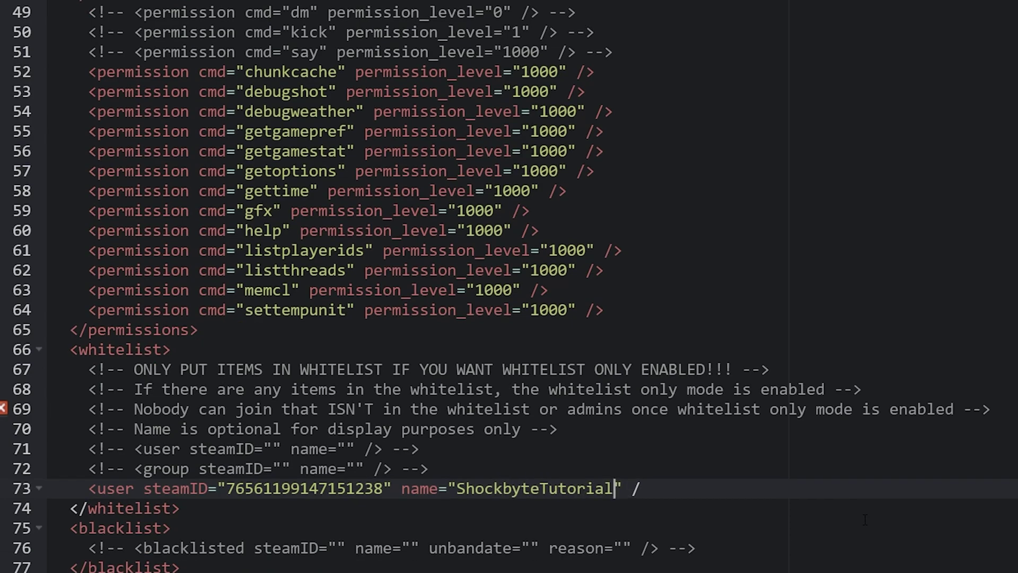
{"action": "scroll", "coordinate": [865, 520], "scroll_direction": "down", "scroll_amount": 3}
{"action": "left_click", "coordinate": [757, 421]}
{"action": "type", "text": ">"}
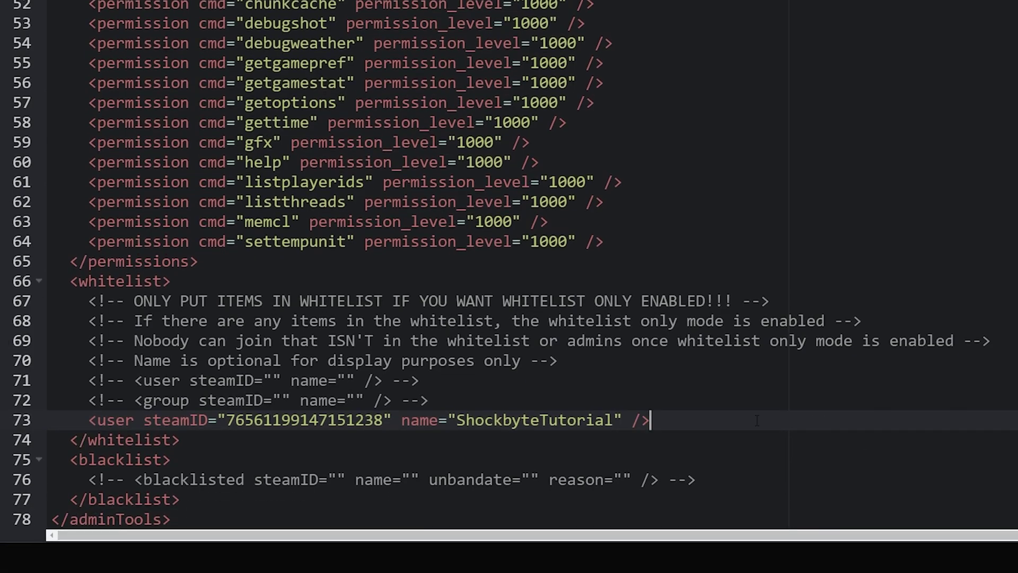